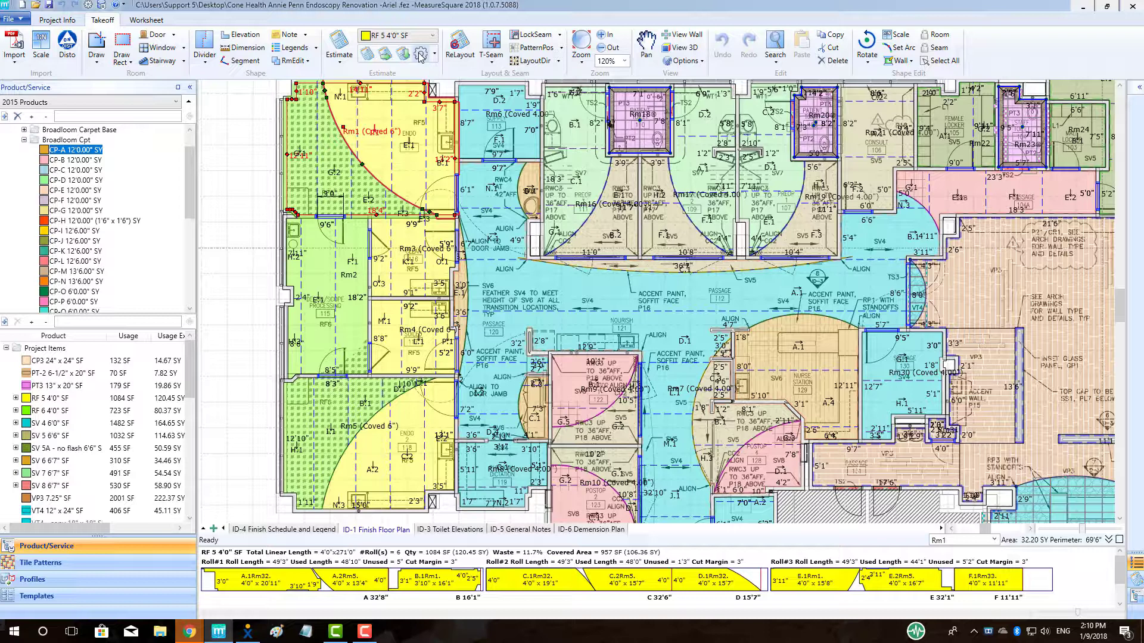
Step: Open the roll-cut estimate settings for the RF 5 4'0" carpet from the Estimate gear button
{"action": "left_click", "coordinate": [421, 54]}
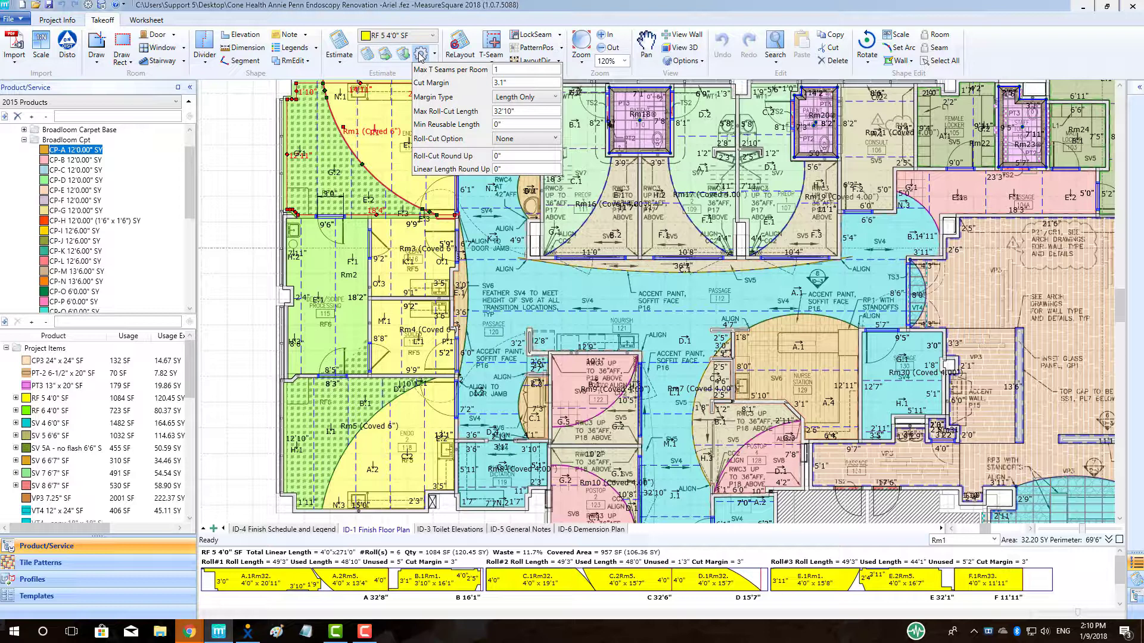
Step: Change the Cut Margin value from 3.1" to 3"
{"action": "left_click", "coordinate": [503, 83]}
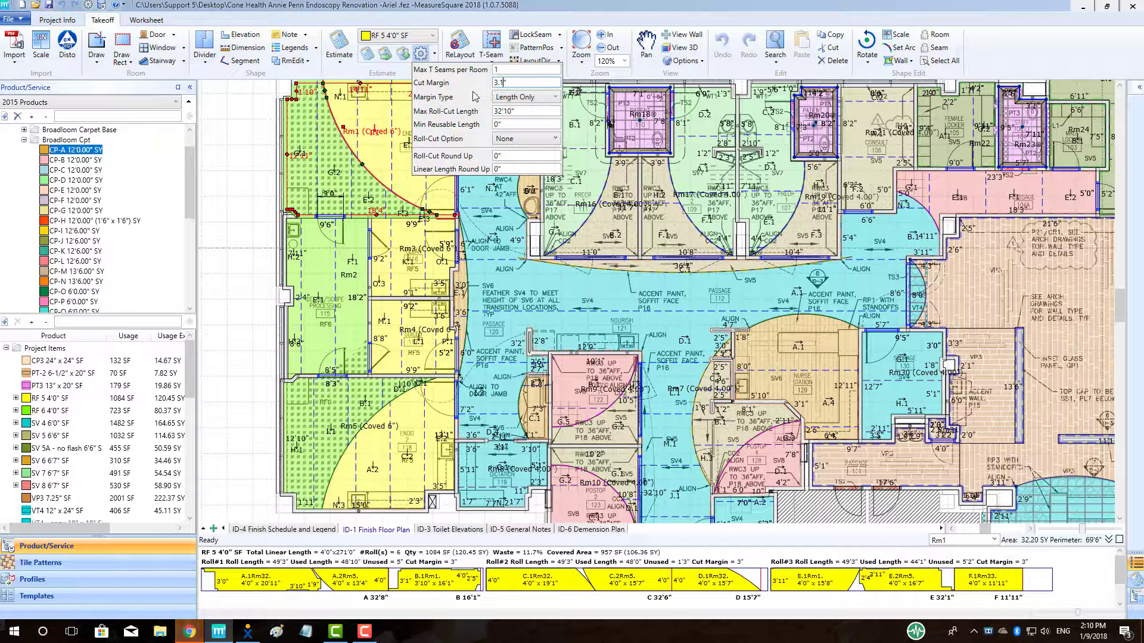
{"action": "key", "text": "BackSpace"}
{"action": "key", "text": "BackSpace"}
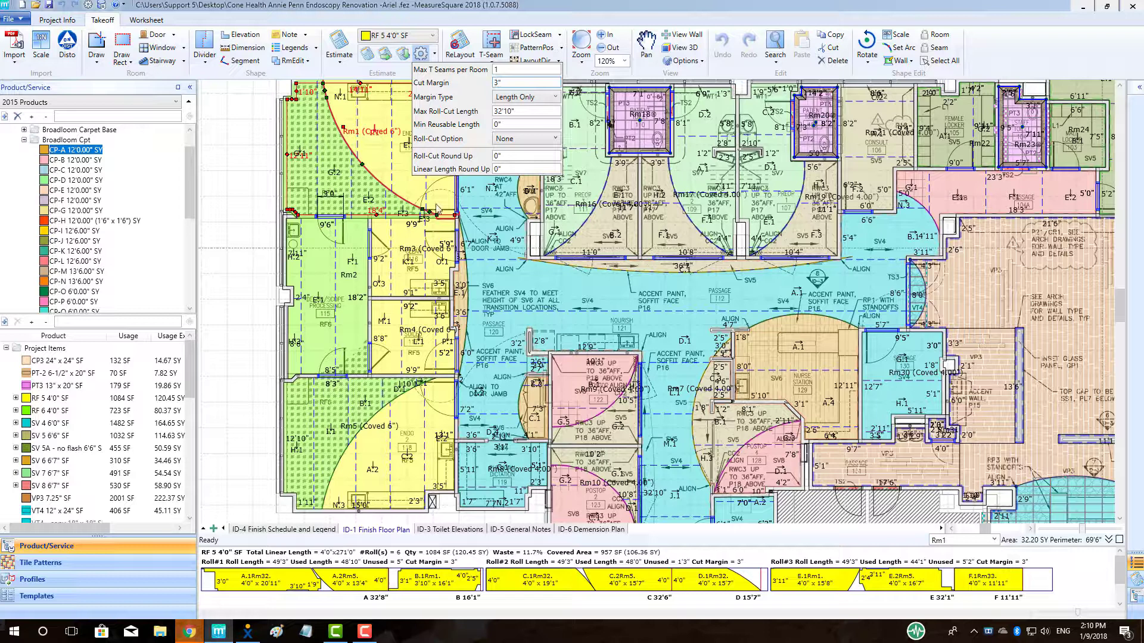
Step: Apply the 3" cut margin, then try Margin Type None and recalculate the roll cuts
{"action": "left_click", "coordinate": [382, 87]}
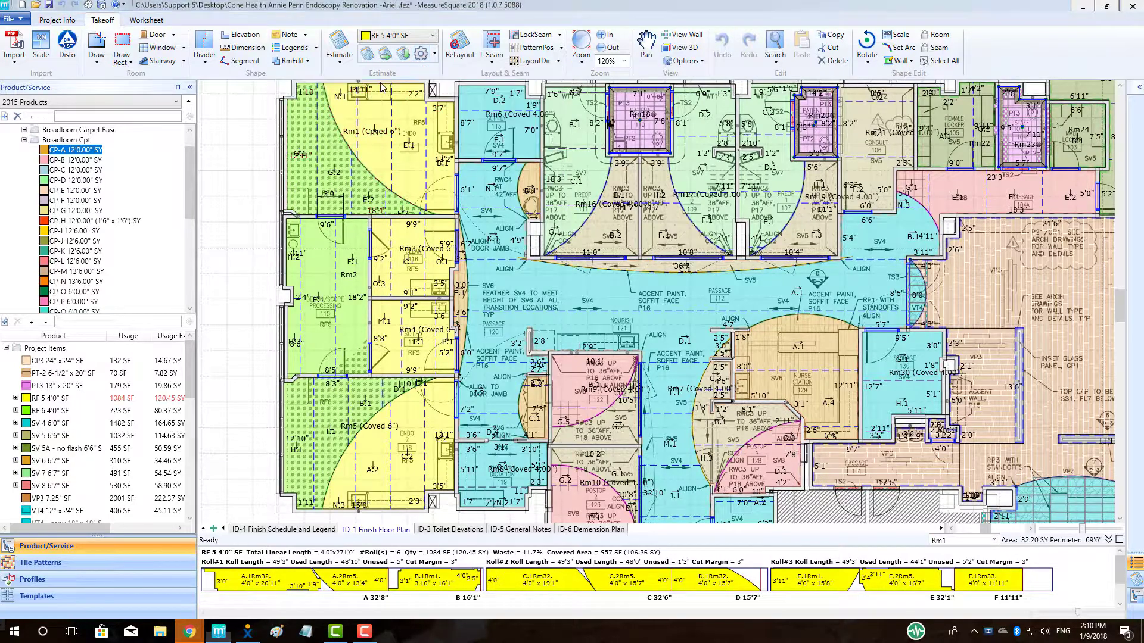
{"action": "left_click", "coordinate": [420, 55]}
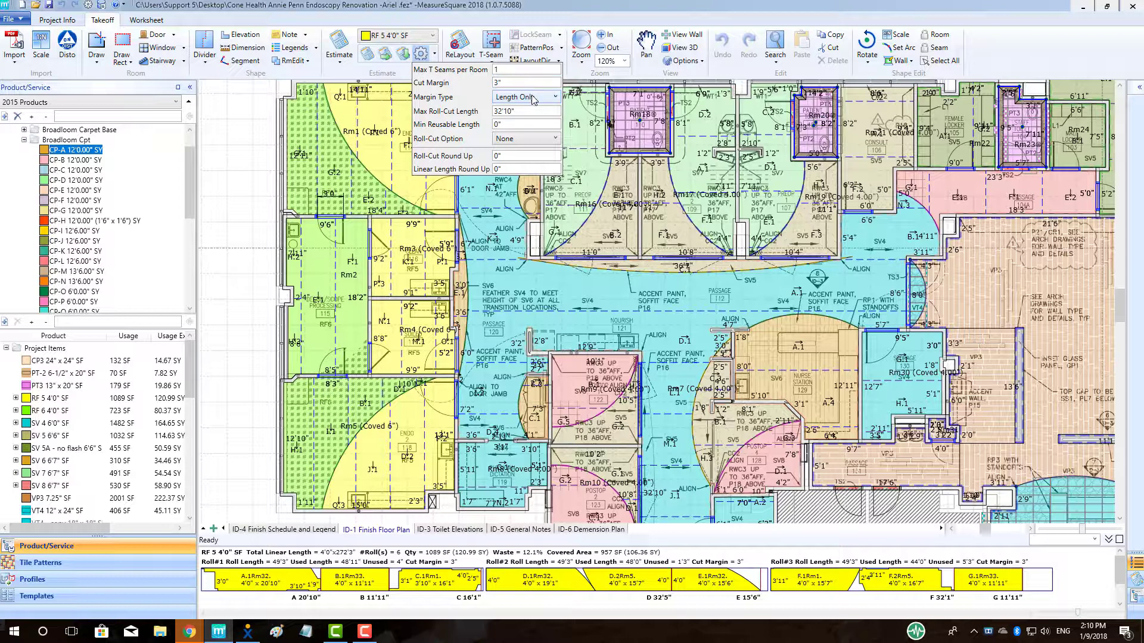
{"action": "left_click", "coordinate": [533, 99]}
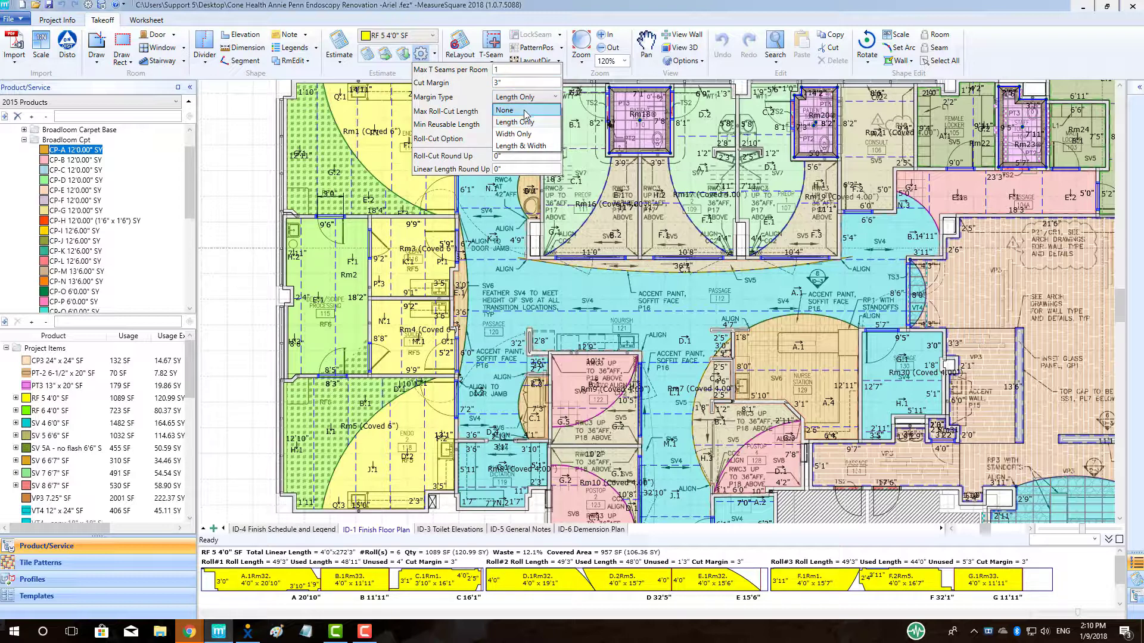
{"action": "left_click", "coordinate": [526, 111]}
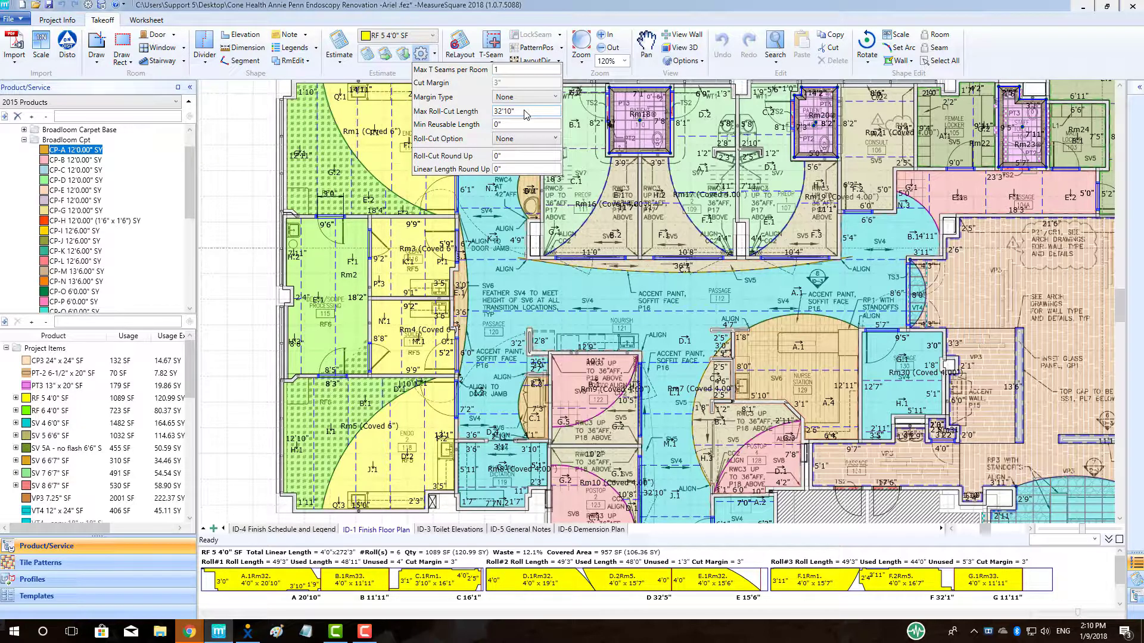
{"action": "left_click", "coordinate": [248, 159]}
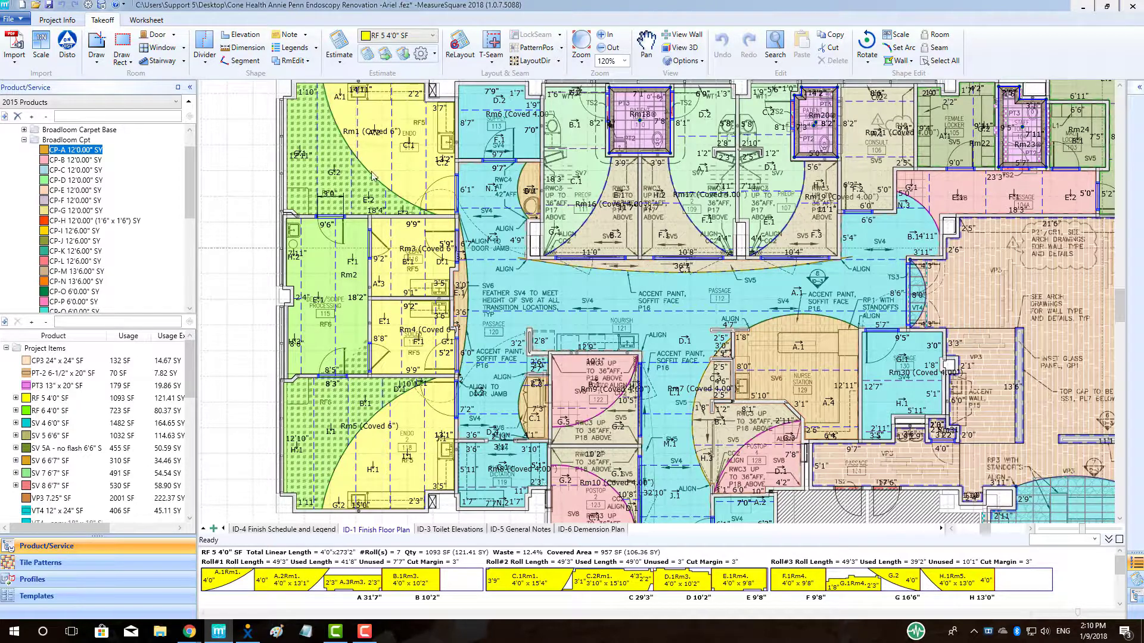
Step: Compare Margin Types Length Only and Width Only, recalculating the roll cuts for each
{"action": "left_click", "coordinate": [422, 62]}
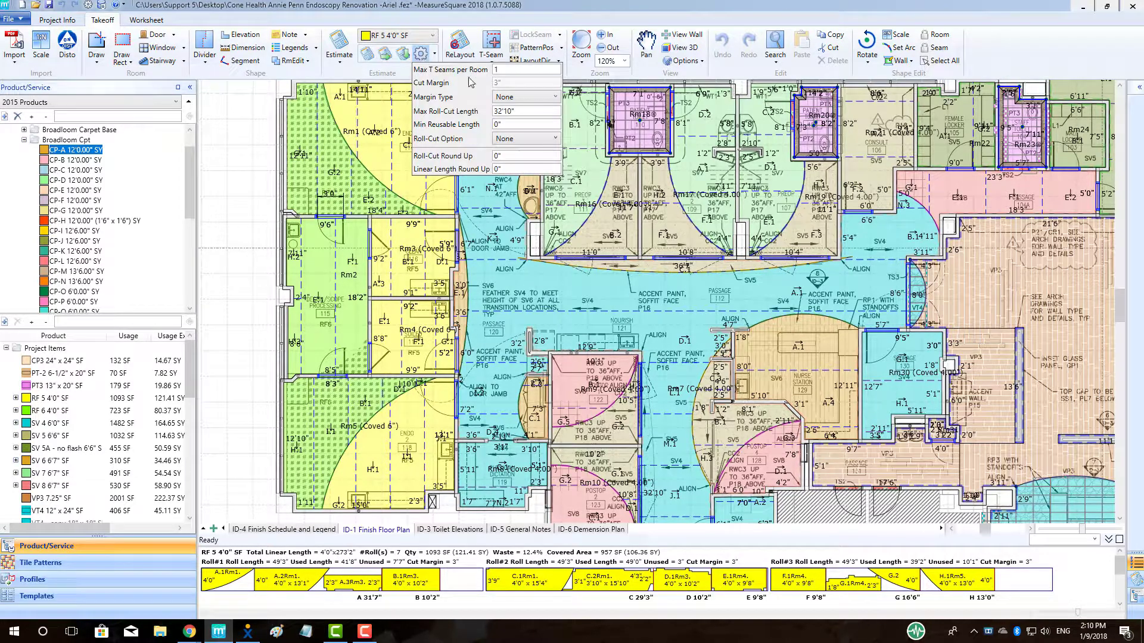
{"action": "left_click", "coordinate": [502, 99]}
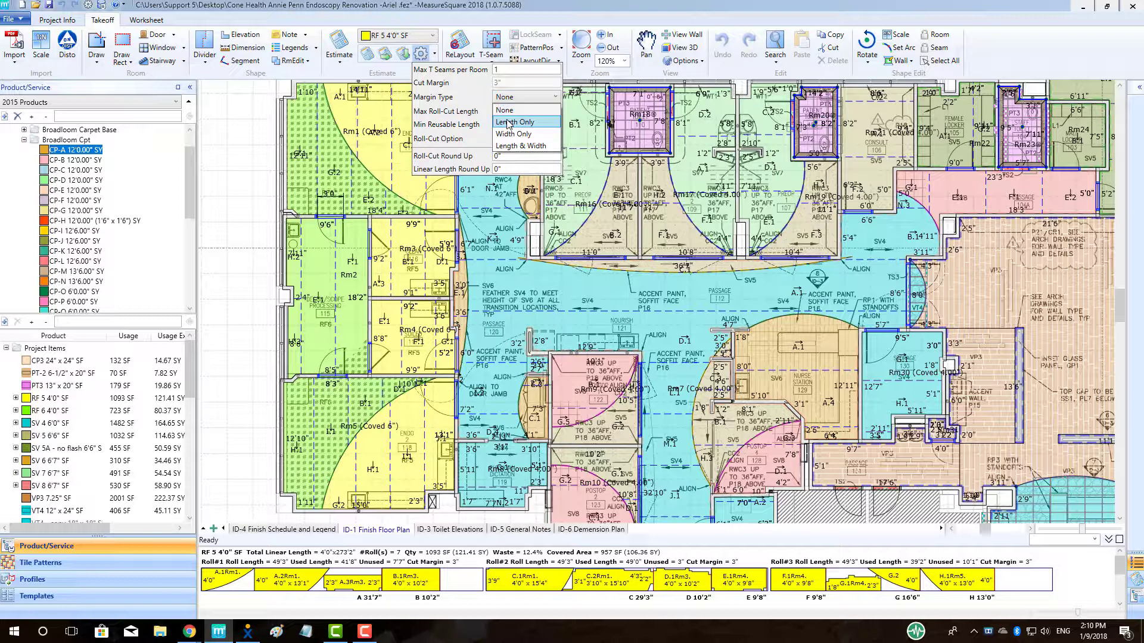
{"action": "left_click", "coordinate": [510, 123]}
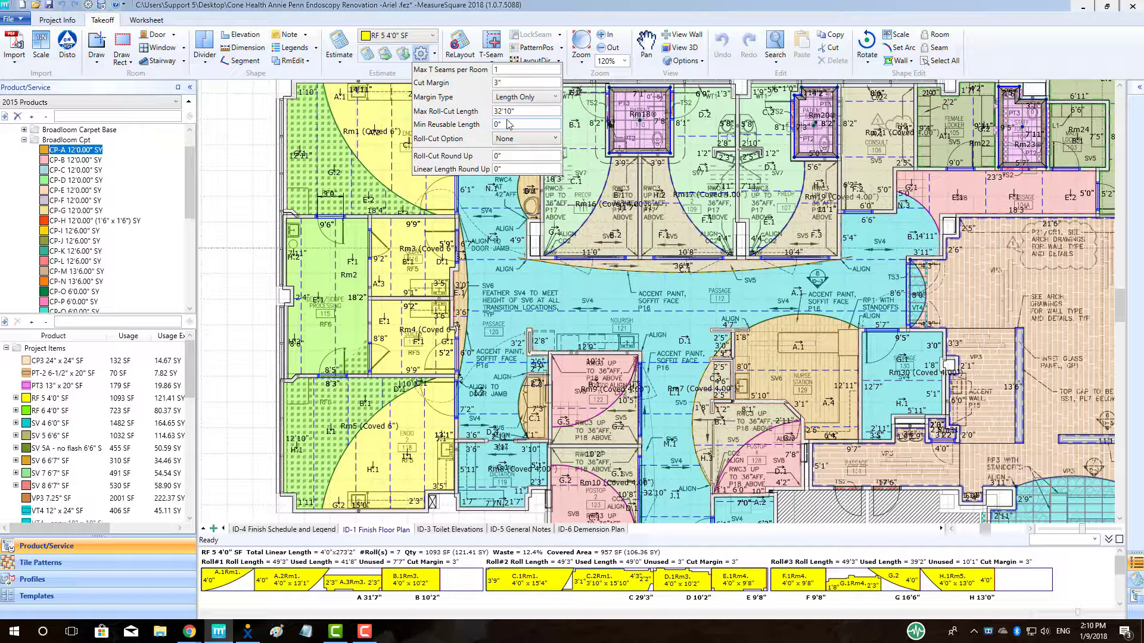
{"action": "left_click", "coordinate": [238, 225]}
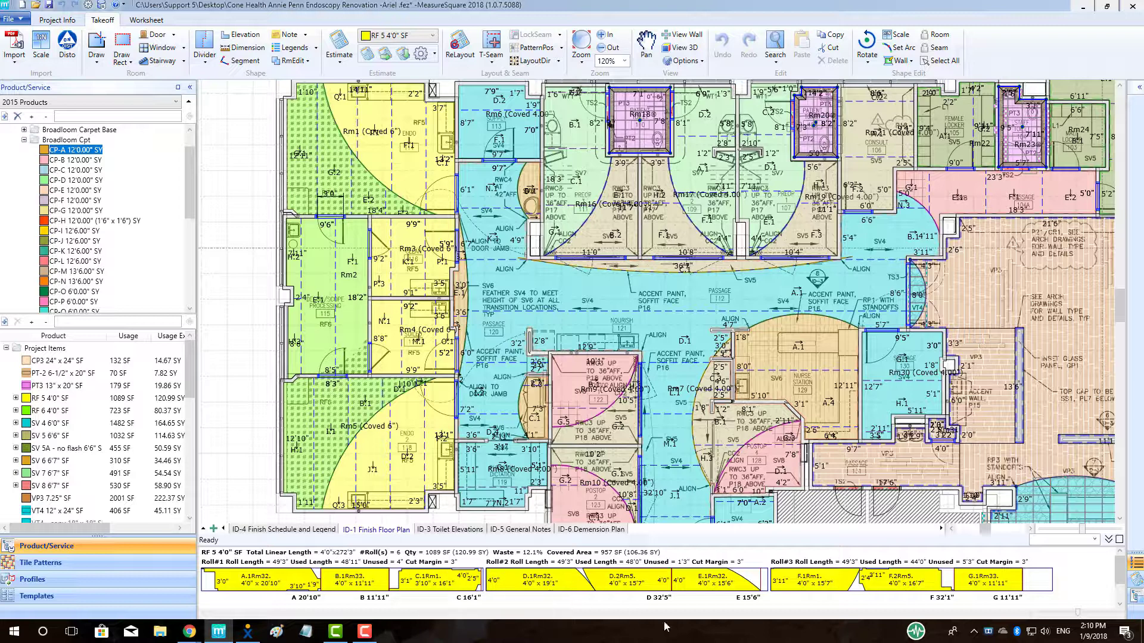
{"action": "left_click", "coordinate": [421, 53]}
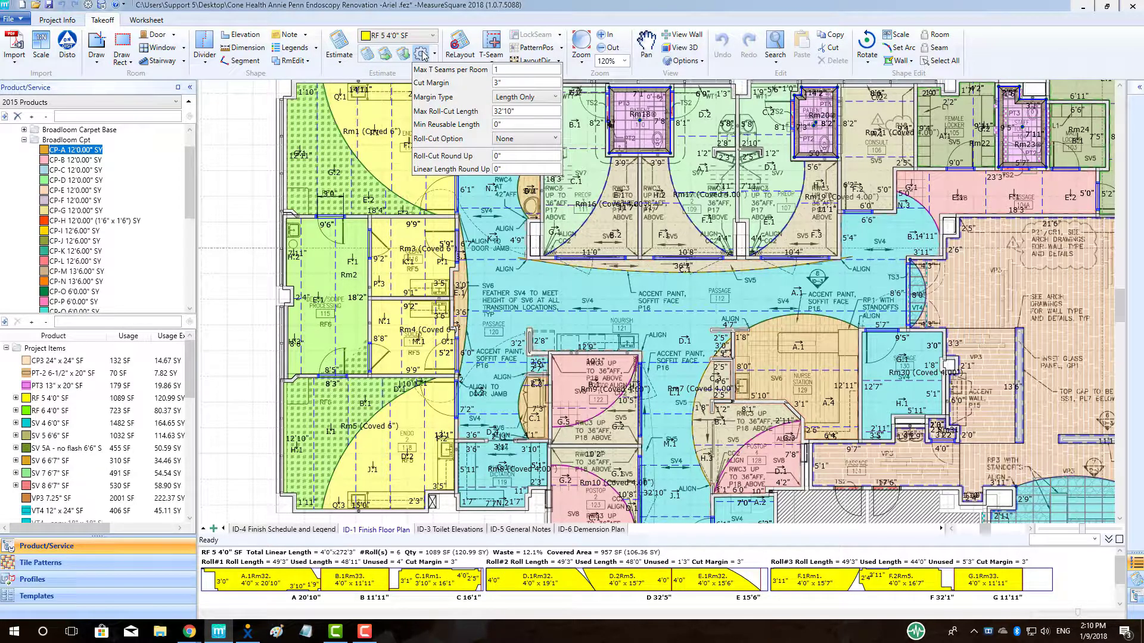
{"action": "left_click", "coordinate": [546, 97]}
{"action": "left_click", "coordinate": [532, 134]}
{"action": "left_click", "coordinate": [248, 257]}
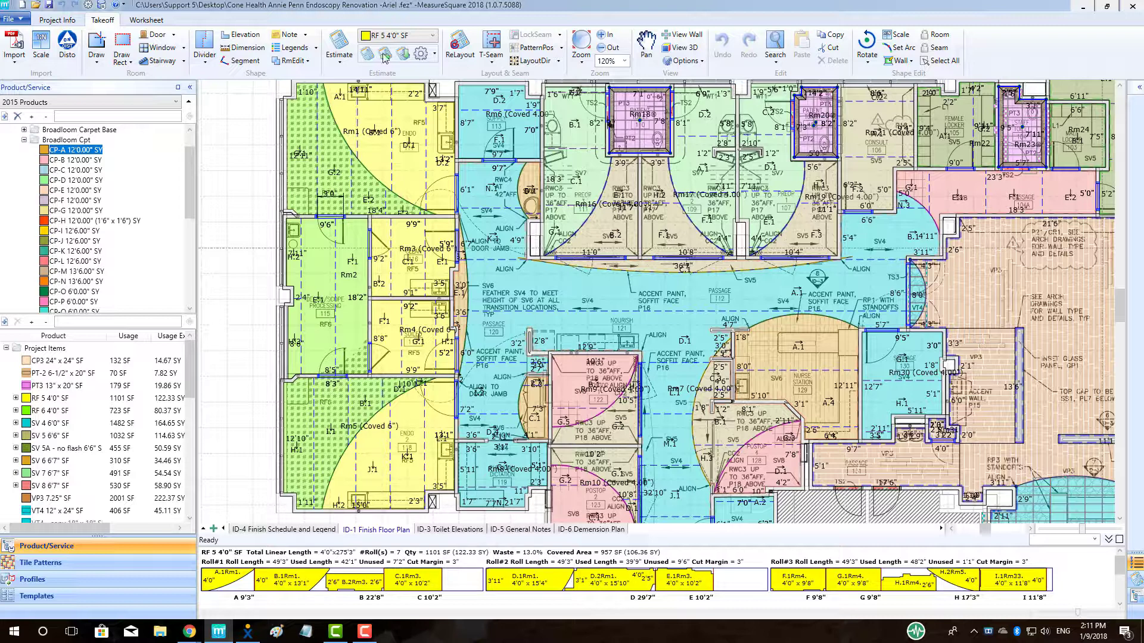
Step: Set Margin Type to Length & Width, recalculating RF 5 to 7 rolls, 1119 SF
{"action": "left_click", "coordinate": [421, 54]}
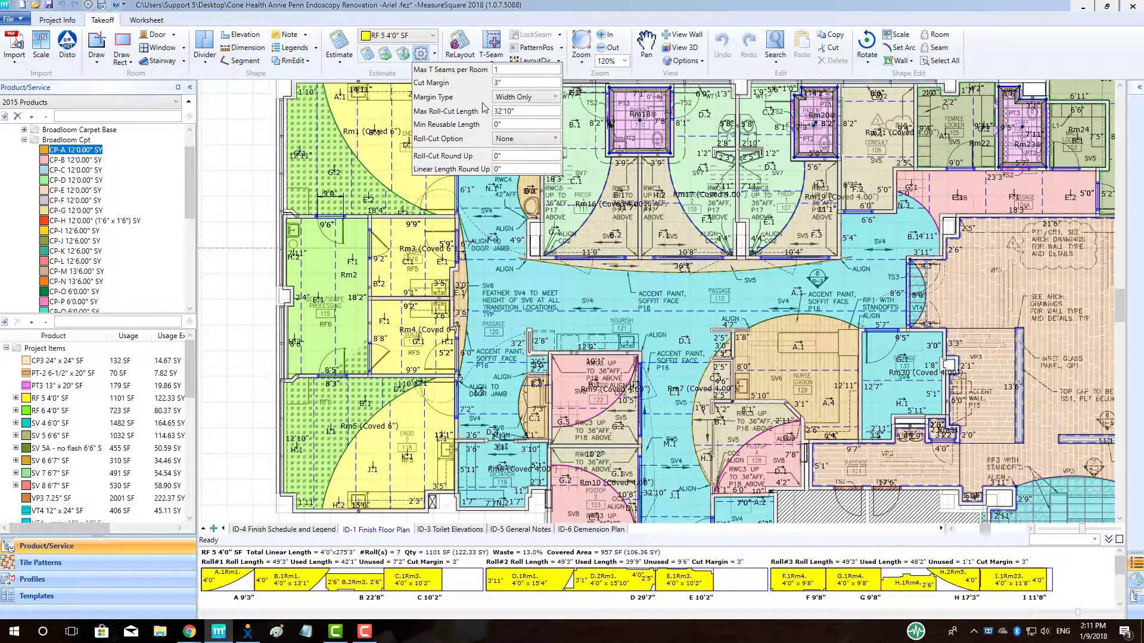
{"action": "left_click", "coordinate": [505, 99]}
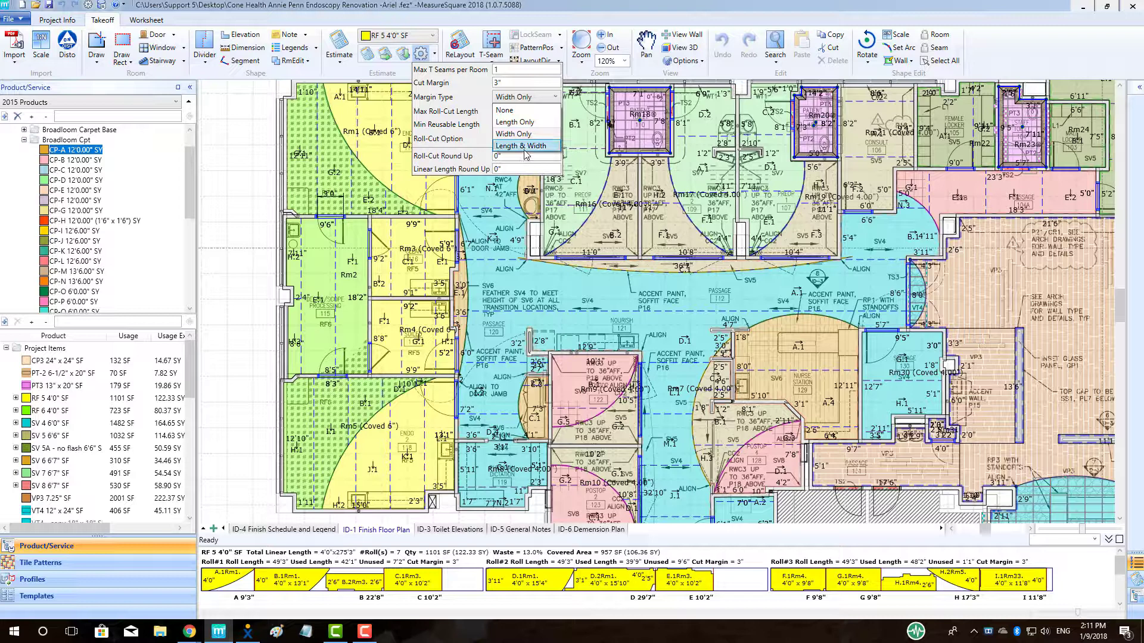
{"action": "left_click", "coordinate": [526, 153]}
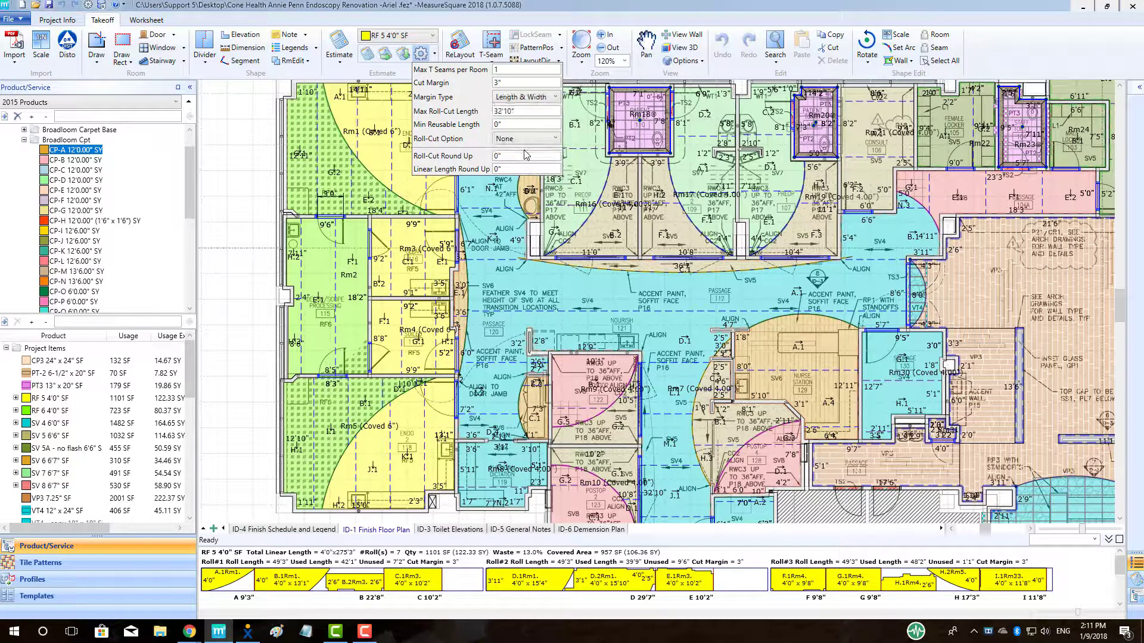
{"action": "left_click", "coordinate": [244, 256]}
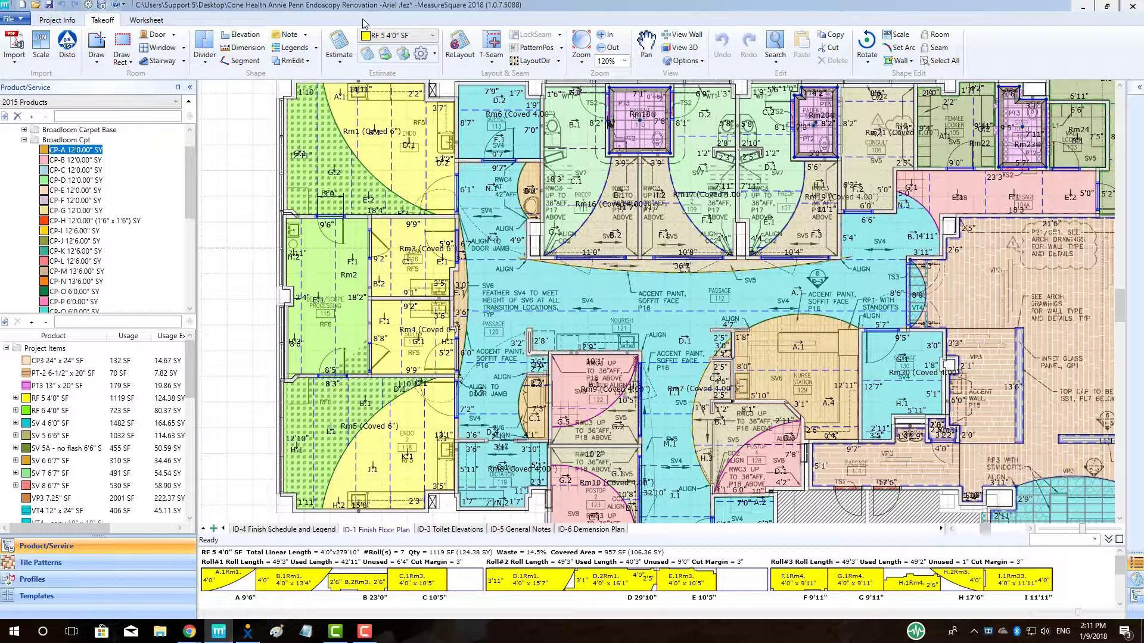
Step: Set Max Roll-Cut Length to 25'0", recalculate, and enlarge the roll panel to show all seven rolls
{"action": "left_click", "coordinate": [421, 53]}
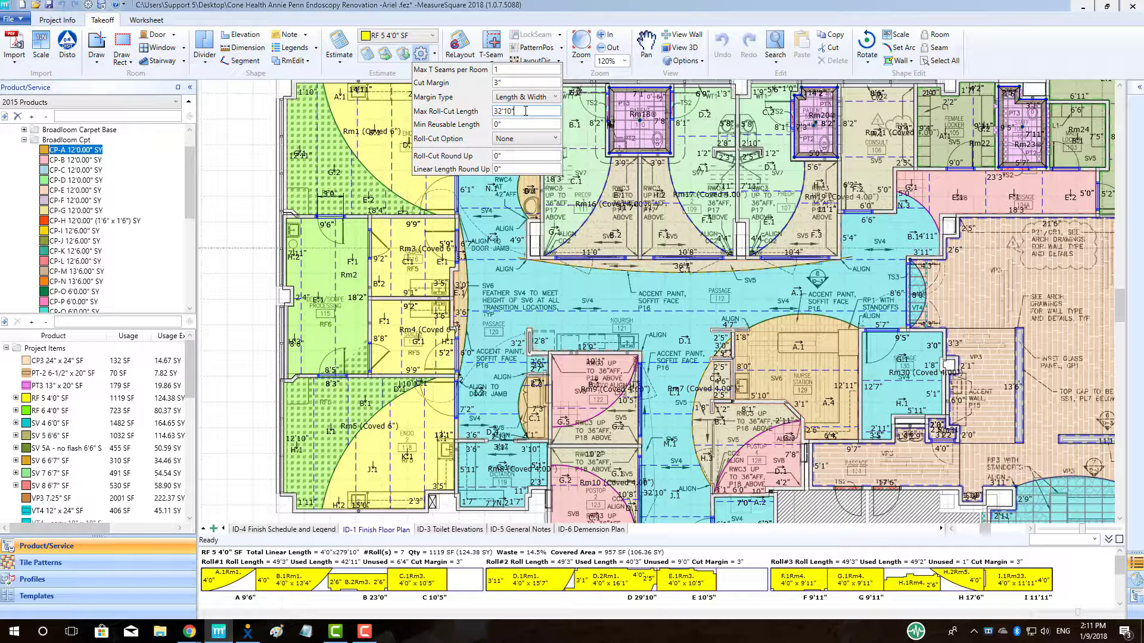
{"action": "key", "text": "BackSpace"}
{"action": "key", "text": "BackSpace"}
{"action": "key", "text": "BackSpace"}
{"action": "key", "text": "BackSpace"}
{"action": "key", "text": "BackSpace"}
{"action": "key", "text": "BackSpace"}
{"action": "type", "text": "25"}
{"action": "left_click", "coordinate": [241, 185]}
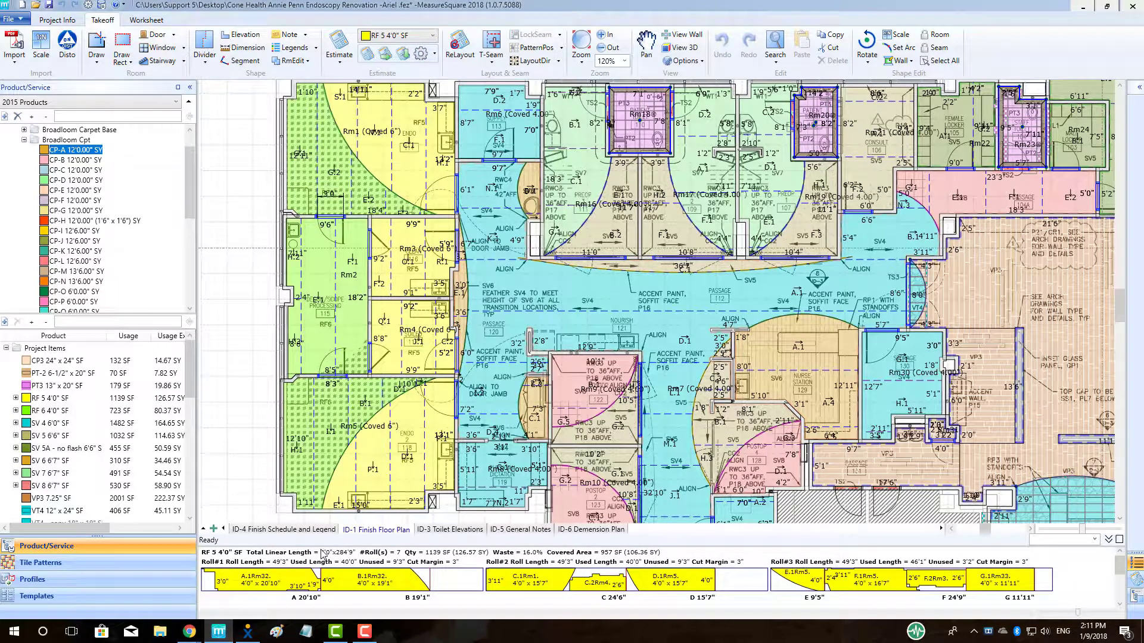
{"action": "left_click_drag", "start_coordinate": [323, 546], "coordinate": [333, 404]}
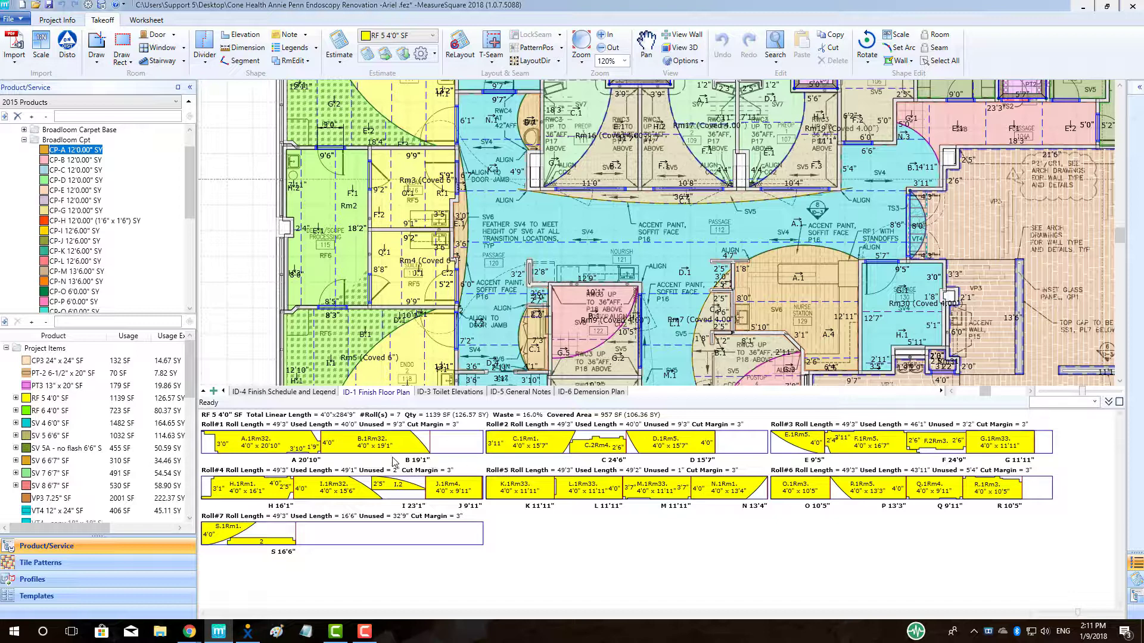
Step: Change Min Reusable Length to 1'0", recalculating RF 5 to 1140 SF at 16.0% waste
{"action": "left_click", "coordinate": [420, 56]}
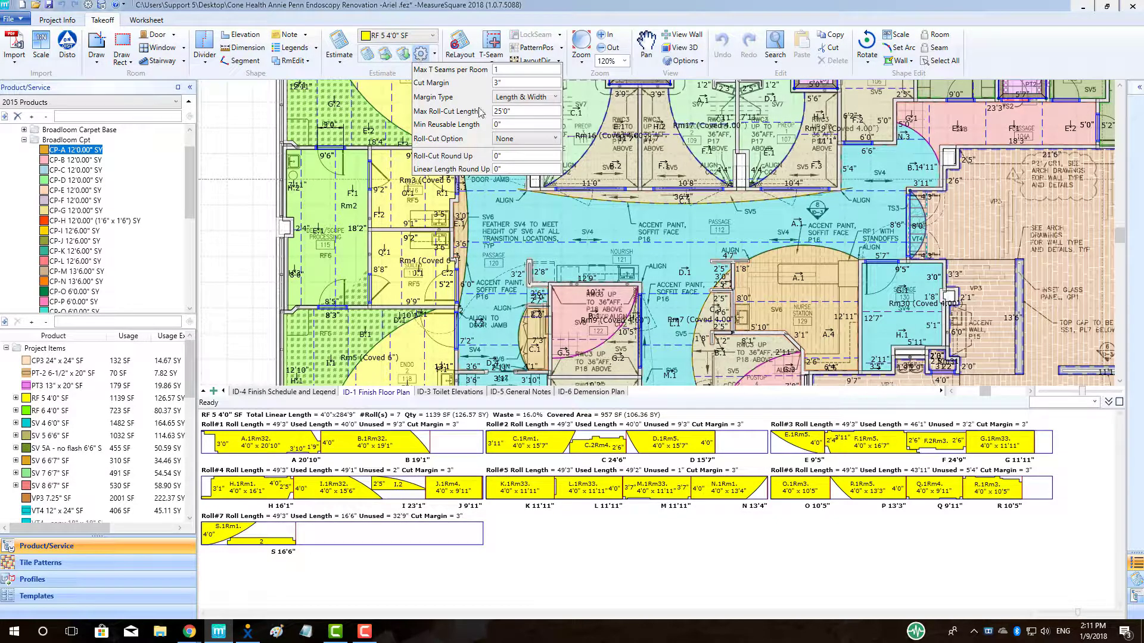
{"action": "left_click", "coordinate": [511, 127]}
{"action": "key", "text": "BackSpace"}
{"action": "key", "text": "BackSpace"}
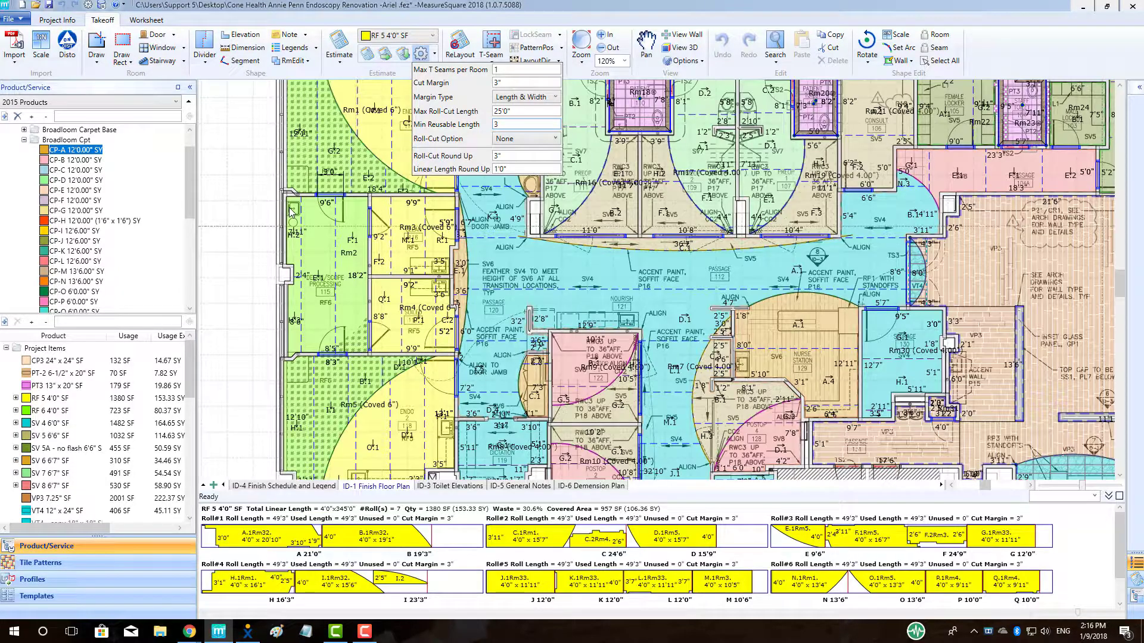
{"action": "type", "text": "'"}
{"action": "left_click", "coordinate": [257, 245]}
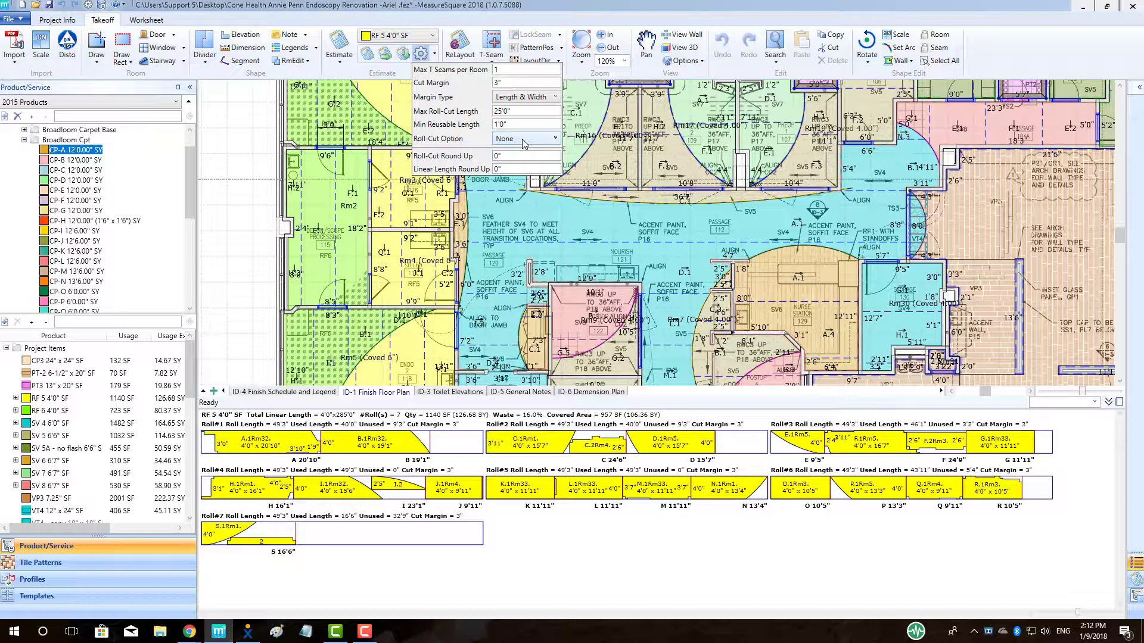
Step: Compare the By Tab and By Room Roll-Cut Options, ending on By Tab and recalculating
{"action": "left_click", "coordinate": [524, 139]}
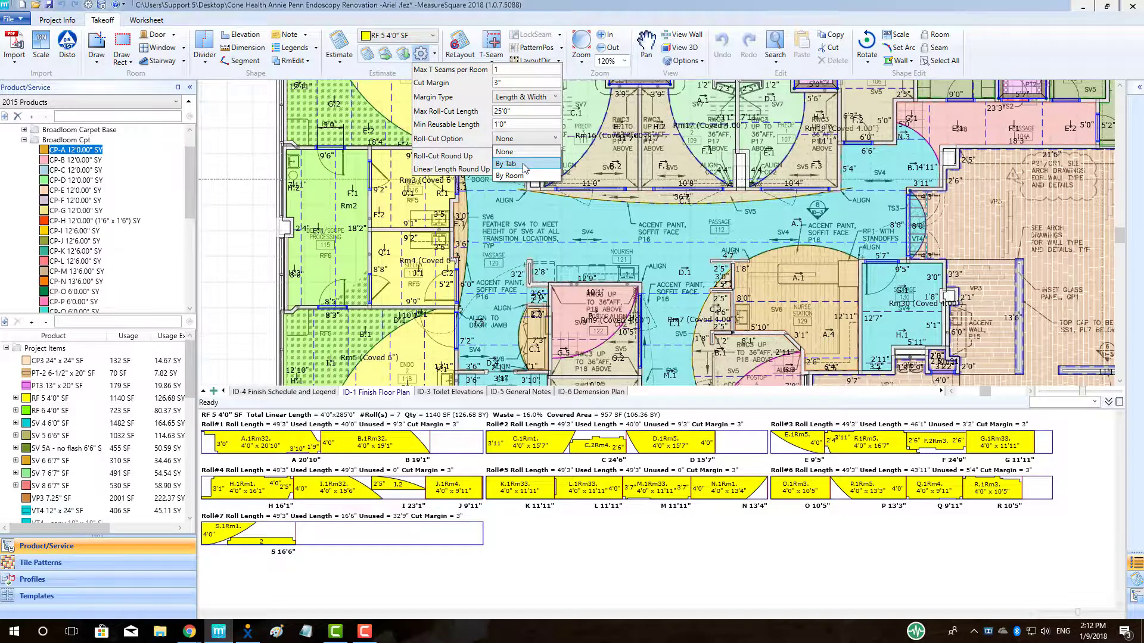
{"action": "left_click", "coordinate": [525, 165]}
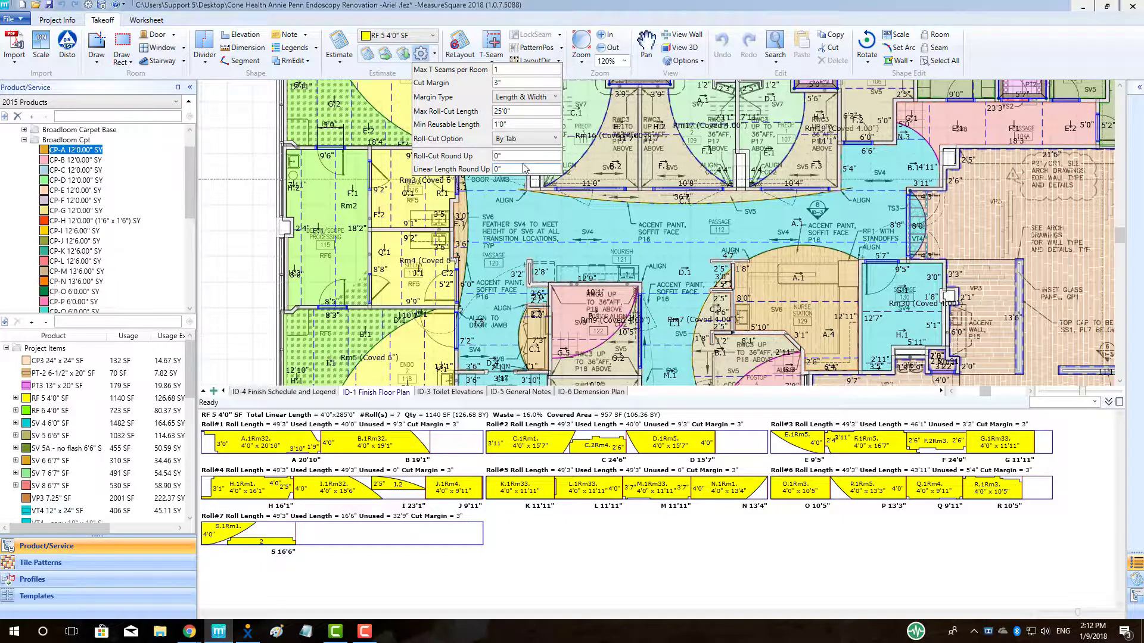
{"action": "left_click", "coordinate": [533, 142]}
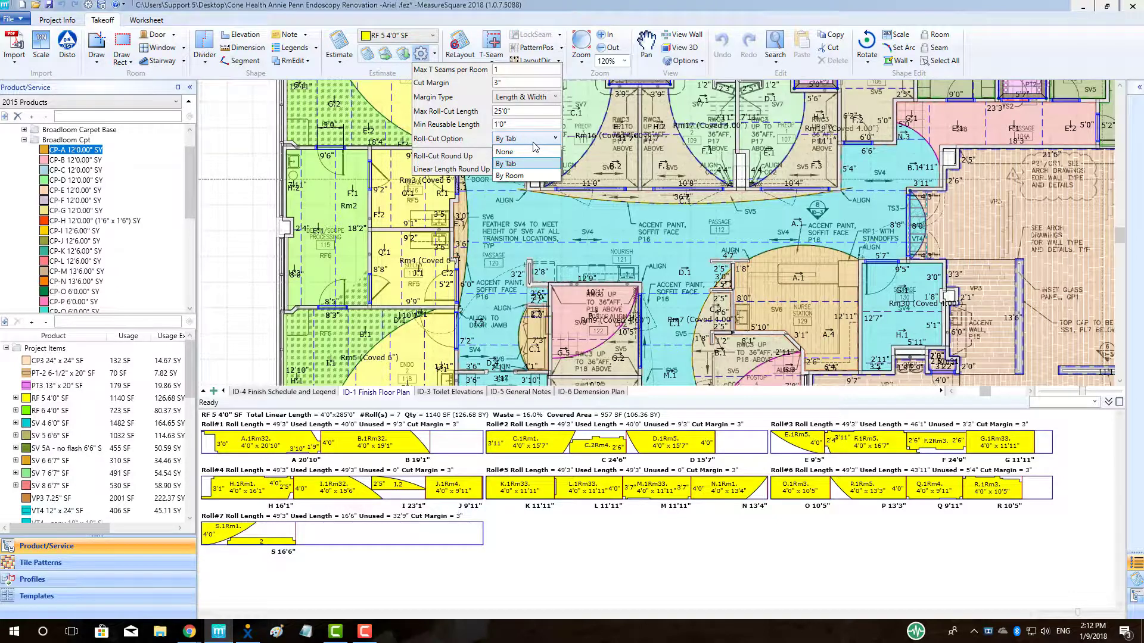
{"action": "left_click", "coordinate": [523, 176]}
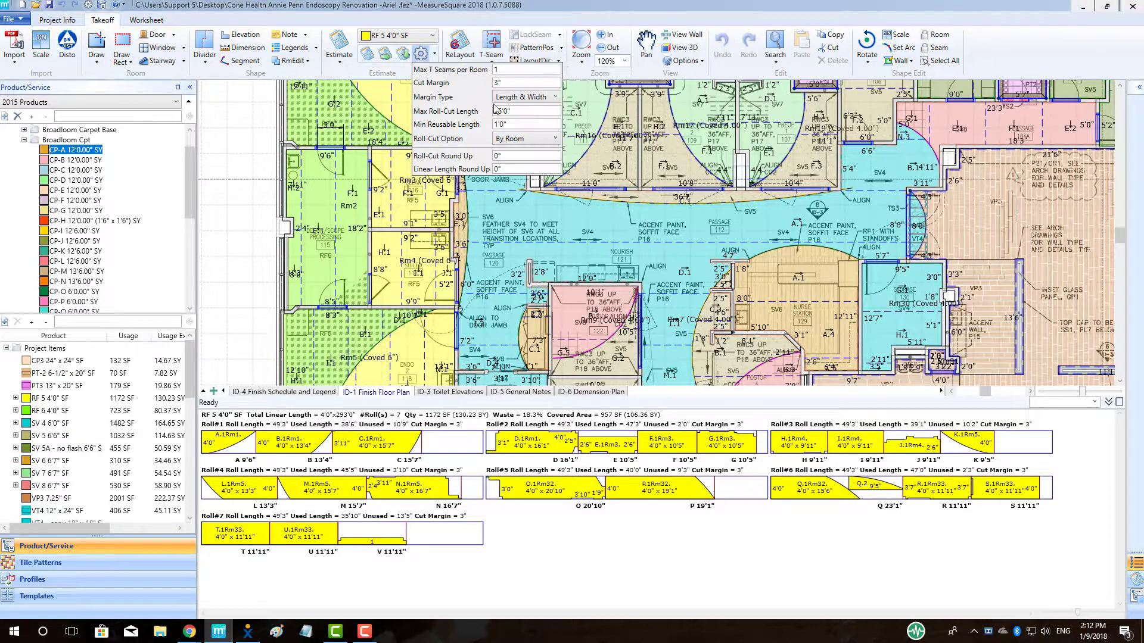
{"action": "left_click", "coordinate": [510, 139]}
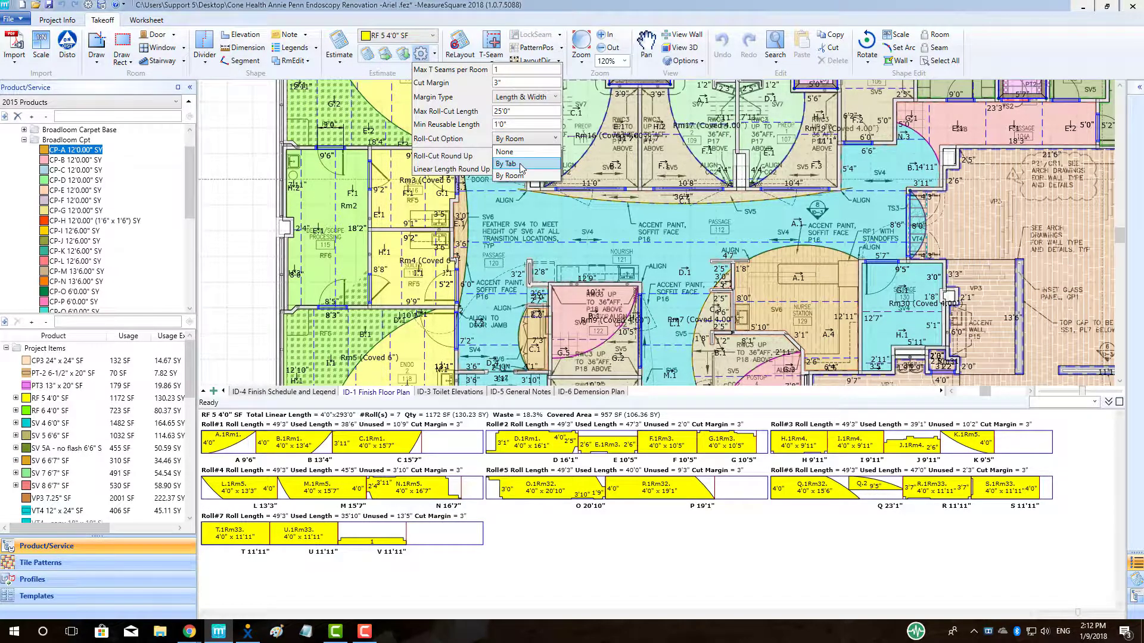
{"action": "left_click", "coordinate": [513, 157]}
{"action": "left_click", "coordinate": [248, 328]}
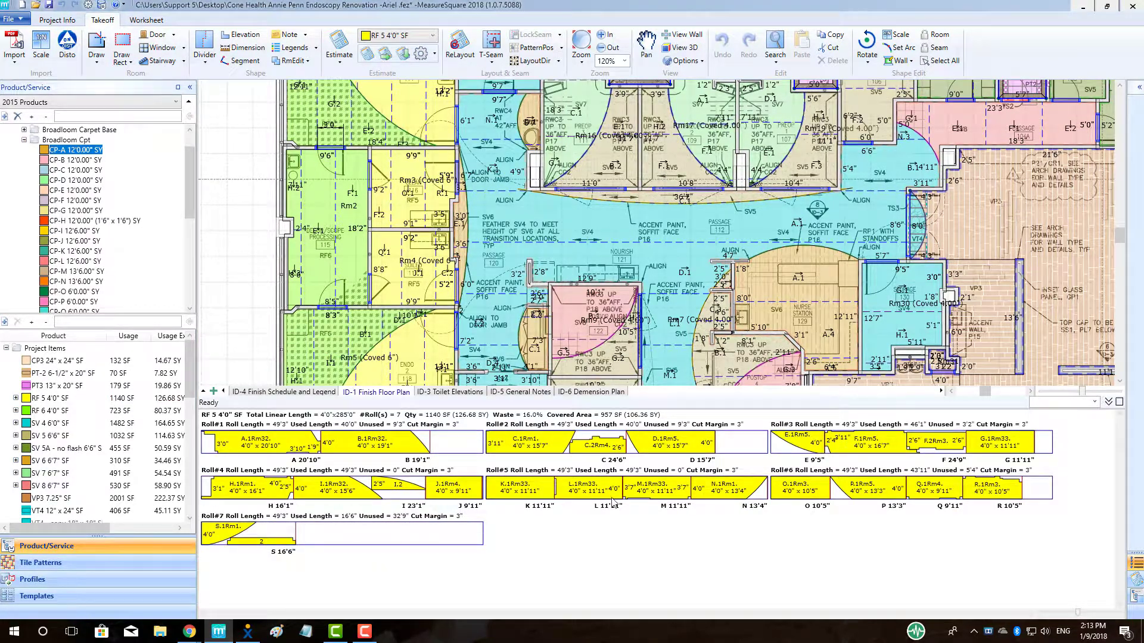
Step: Set the Roll-Cut Option to None and close the estimating settings
{"action": "left_click", "coordinate": [420, 54]}
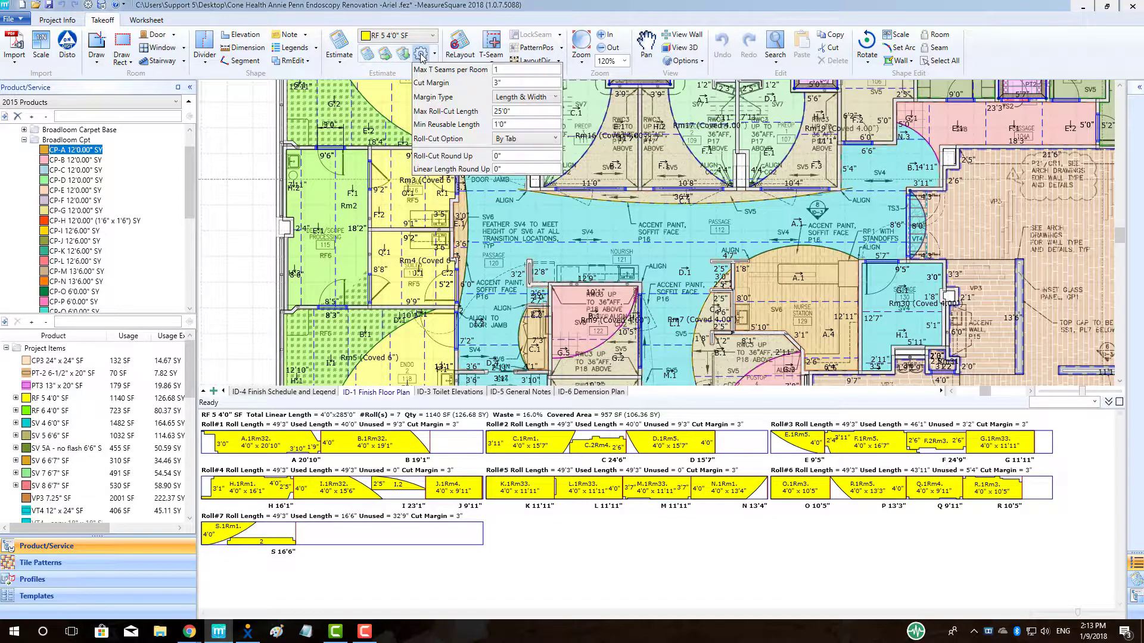
{"action": "left_click", "coordinate": [509, 140]}
{"action": "left_click", "coordinate": [511, 149]}
{"action": "left_click", "coordinate": [217, 251]}
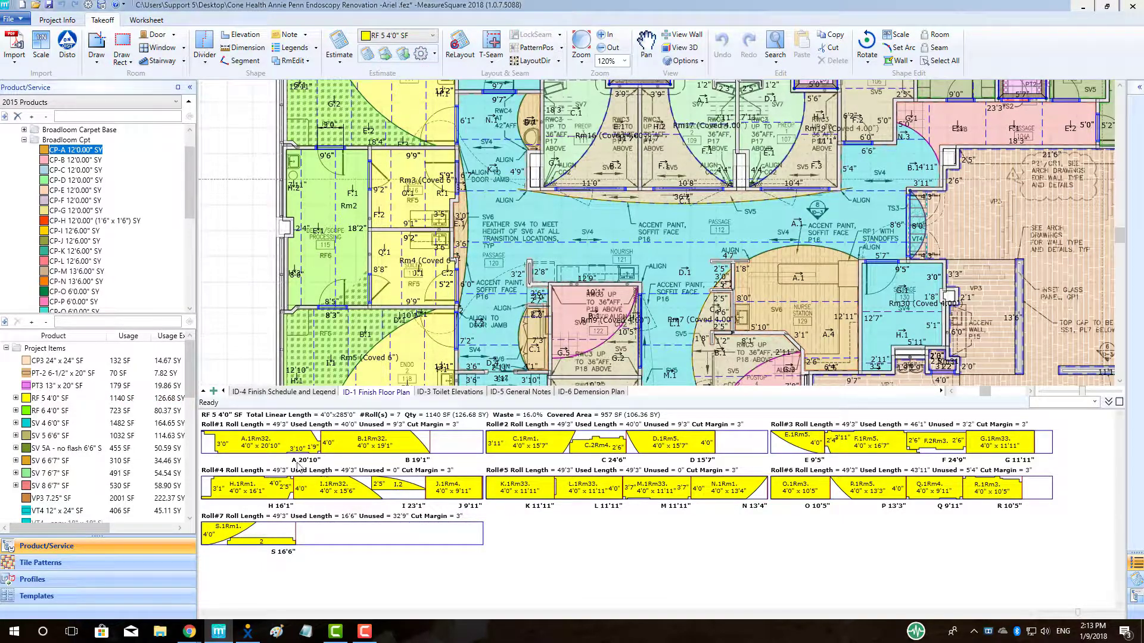
Step: Set Roll-Cut Round Up to 3", recalculating RF 5 to 1147 SF at 16.5% waste
{"action": "left_click", "coordinate": [420, 55]}
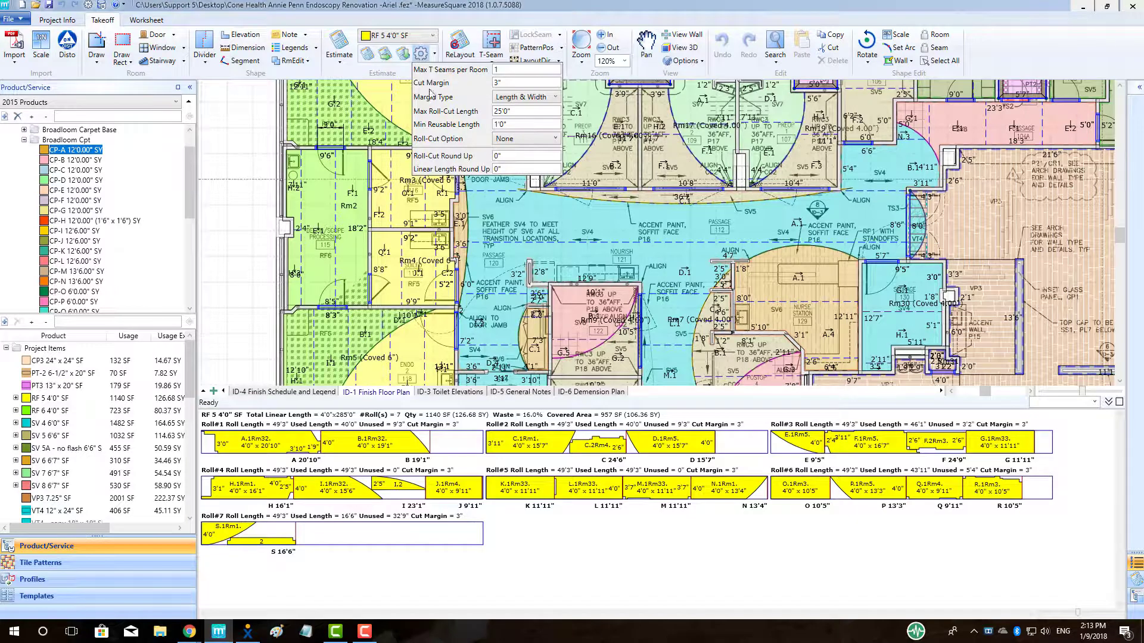
{"action": "left_click", "coordinate": [517, 158]}
{"action": "left_click", "coordinate": [249, 283]}
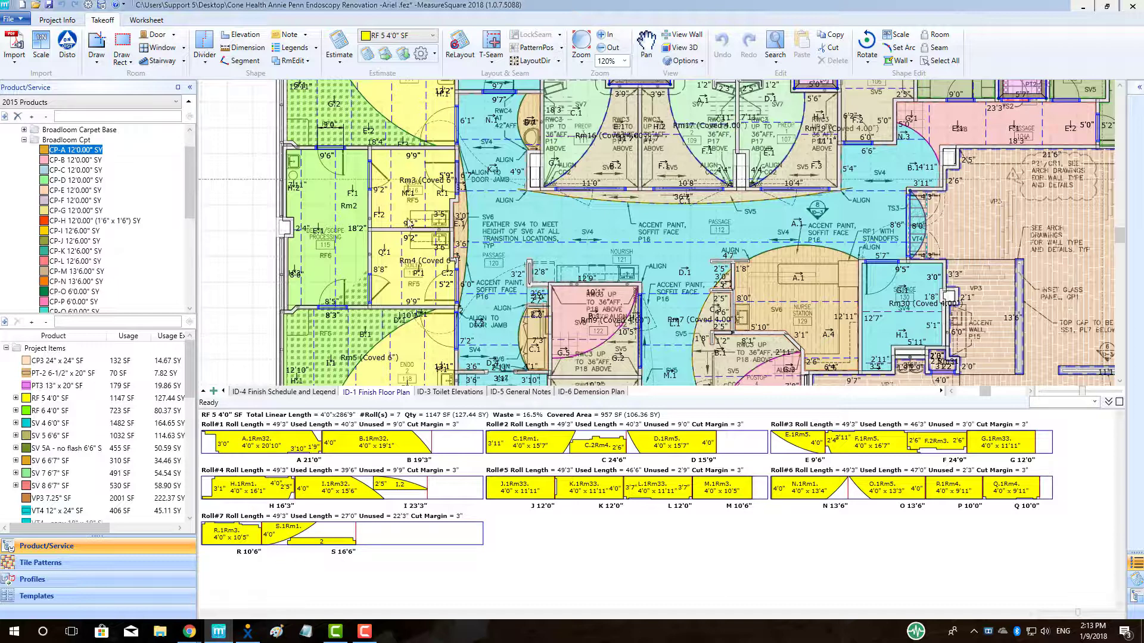
{"action": "left_click", "coordinate": [422, 55]}
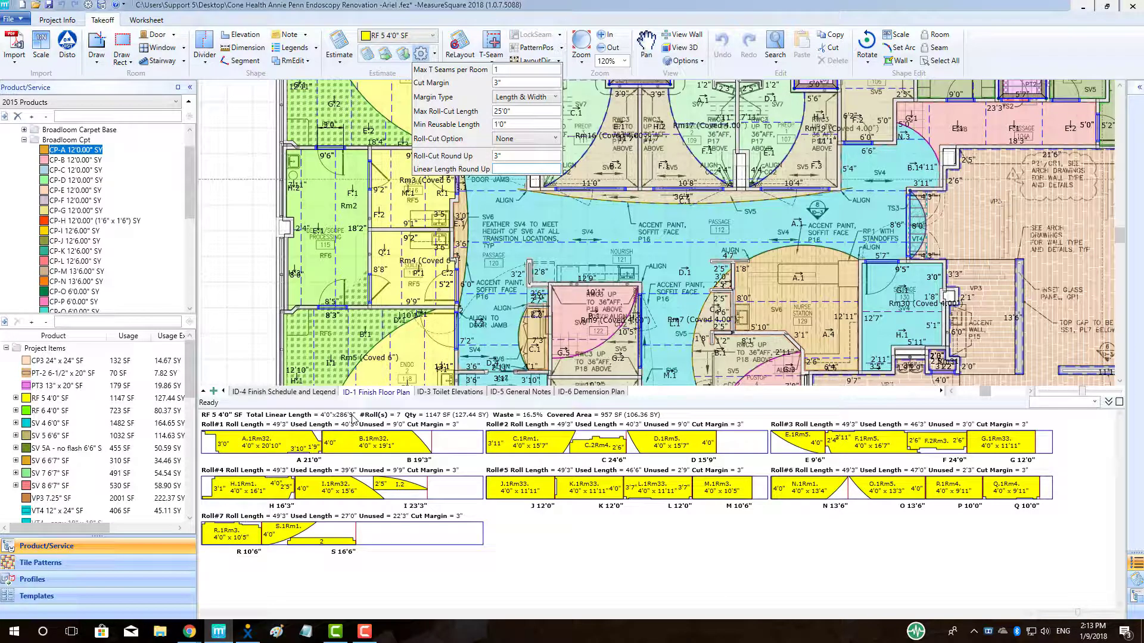
Step: Apply a 1' Linear Length Round Up, bringing RF 5 to 1148 SF over 287'0"
{"action": "left_click", "coordinate": [261, 238]}
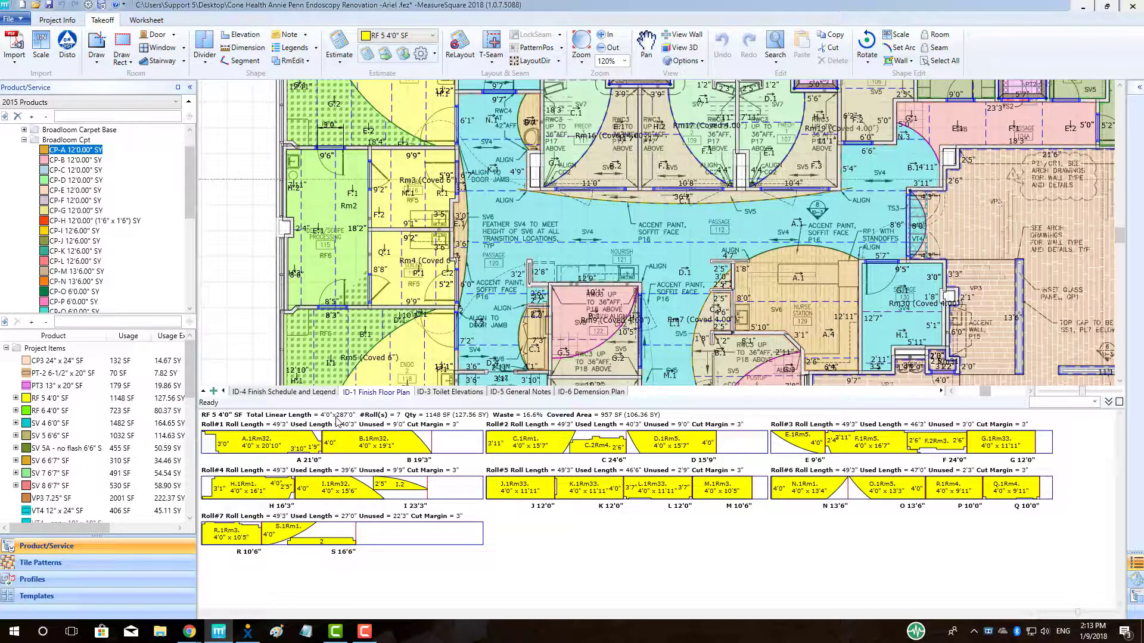